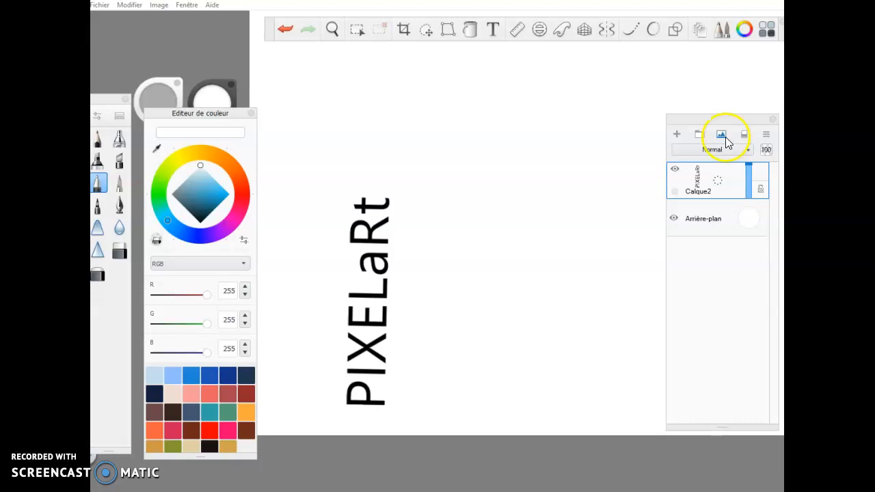
# Bring IMG_20200306_103548.jpg from the Téléchargements folder into the drawing through Import Image.
pyautogui.click(721, 135)
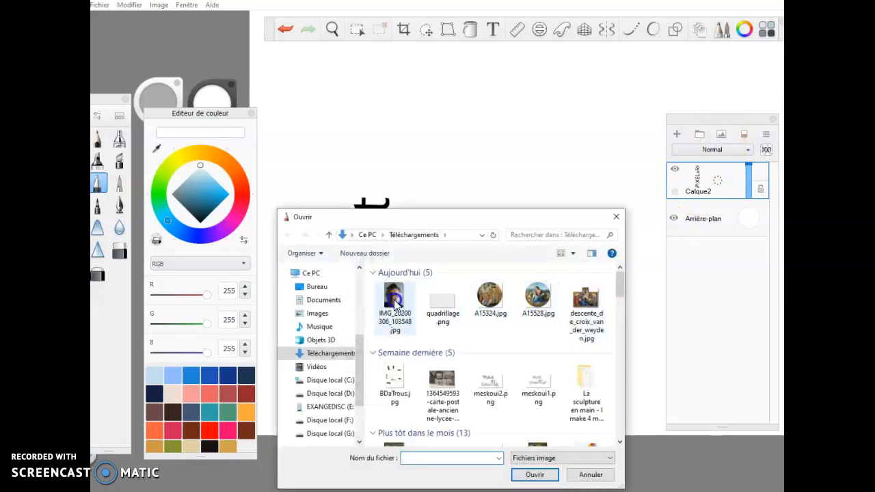
pyautogui.click(395, 306)
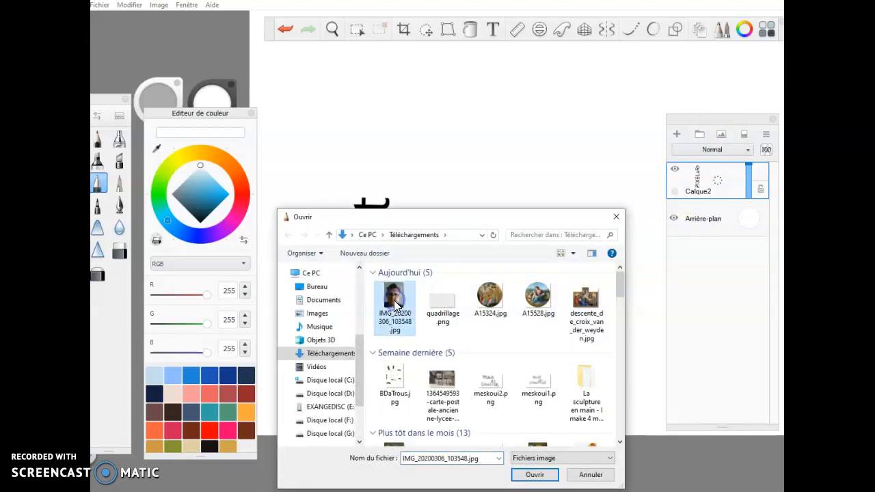
pyautogui.click(535, 476)
# Move the photo up and scale it to full canvas height beside the PIXELaRt text on Calque8.
pyautogui.moveTo(533, 447); pyautogui.dragTo(545, 146)
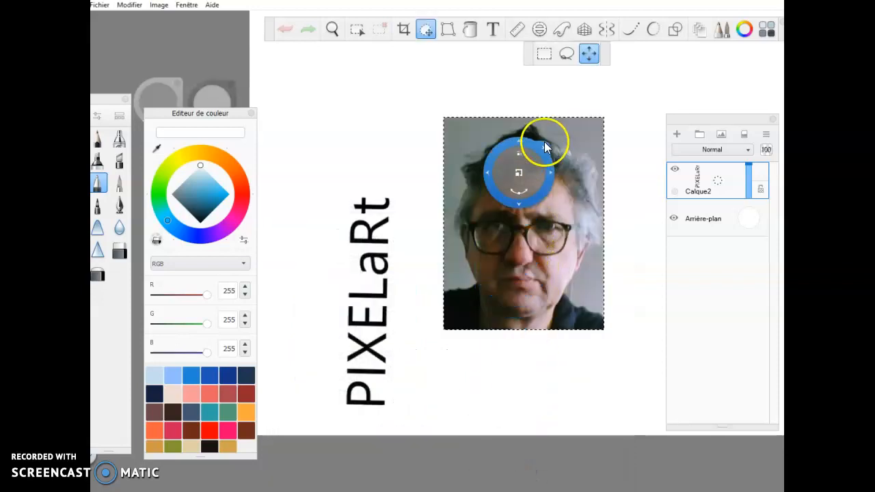
pyautogui.moveTo(517, 171); pyautogui.dragTo(521, 123)
pyautogui.scroll(4, 521, 124)
pyautogui.scroll(-7, 522, 124)
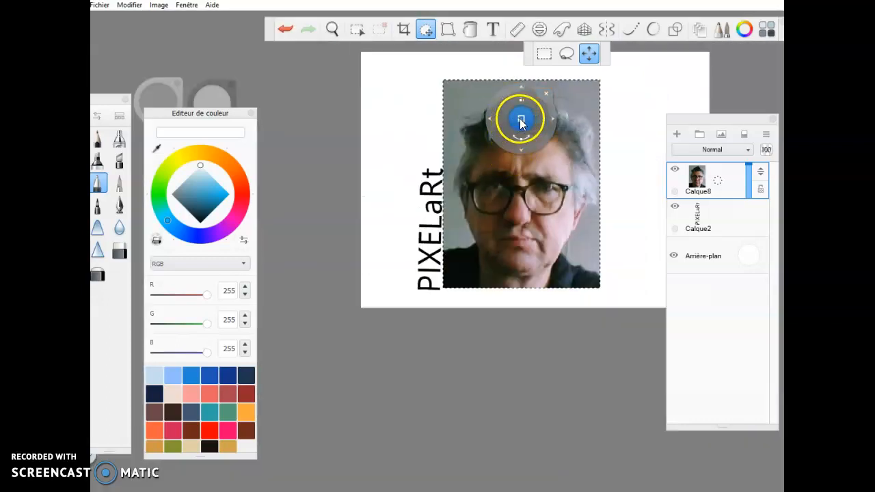
pyautogui.moveTo(521, 118); pyautogui.dragTo(587, 90)
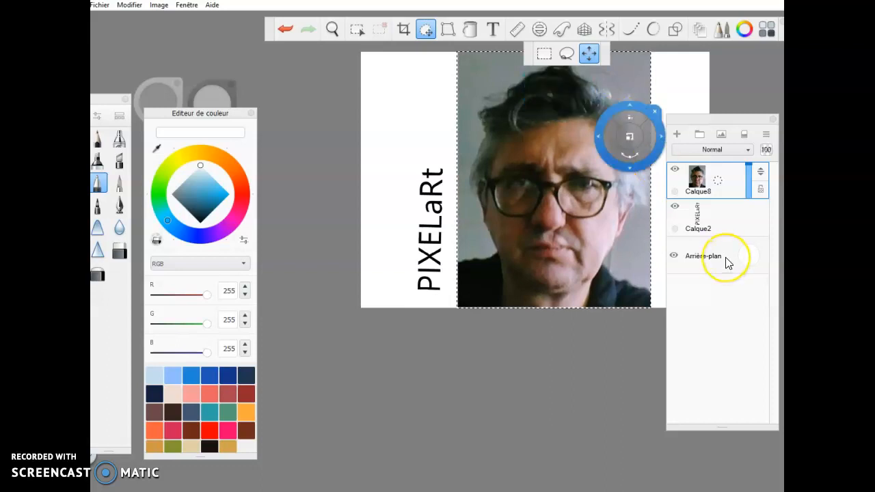
pyautogui.click(718, 185)
# Duplicate the photo layer Calque8 into a copy, Calque8-1.
pyautogui.click(716, 185)
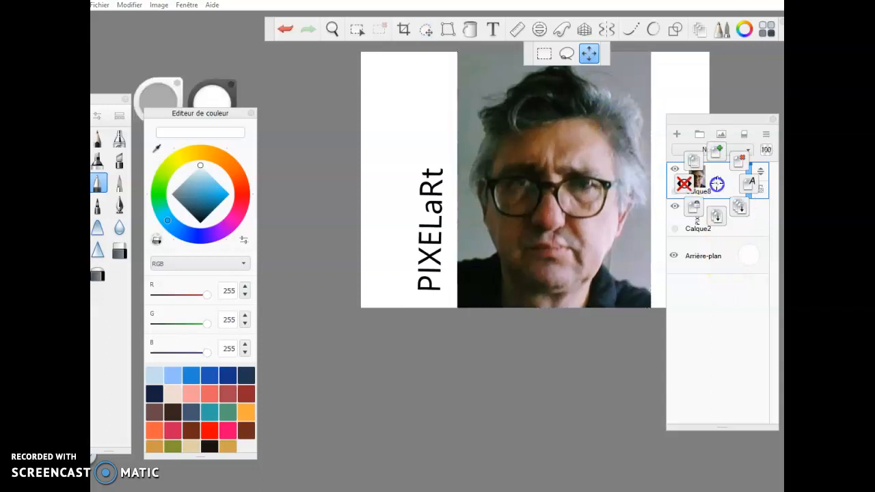
pyautogui.click(694, 161)
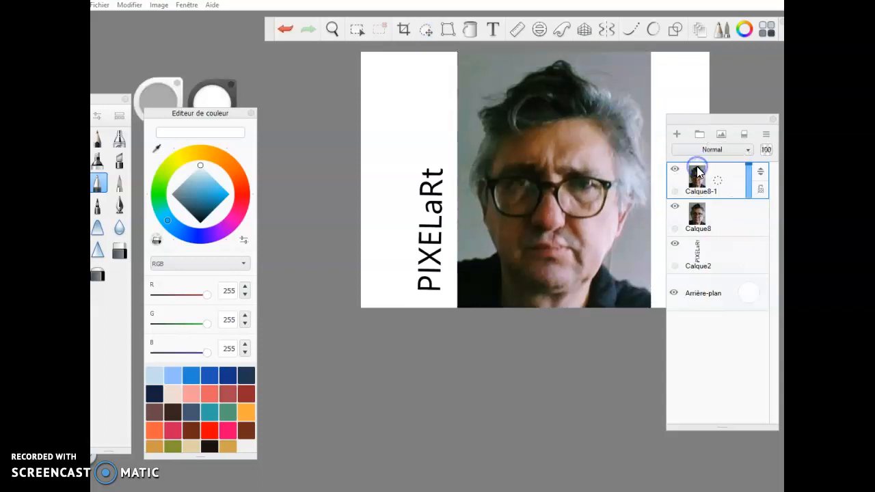
pyautogui.click(675, 206)
pyautogui.click(723, 185)
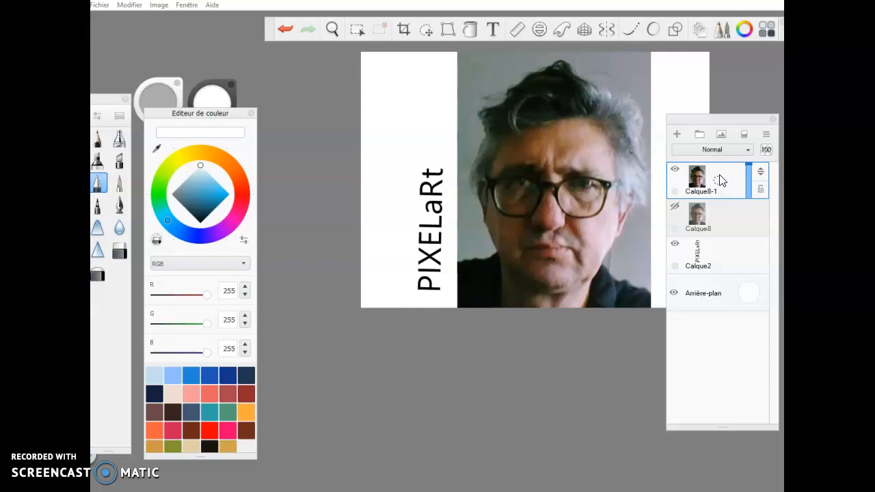
# Hide Calque8-1, keep Calque8 visible and selected, and start another image import.
pyautogui.click(675, 169)
pyautogui.click(674, 209)
pyautogui.click(714, 213)
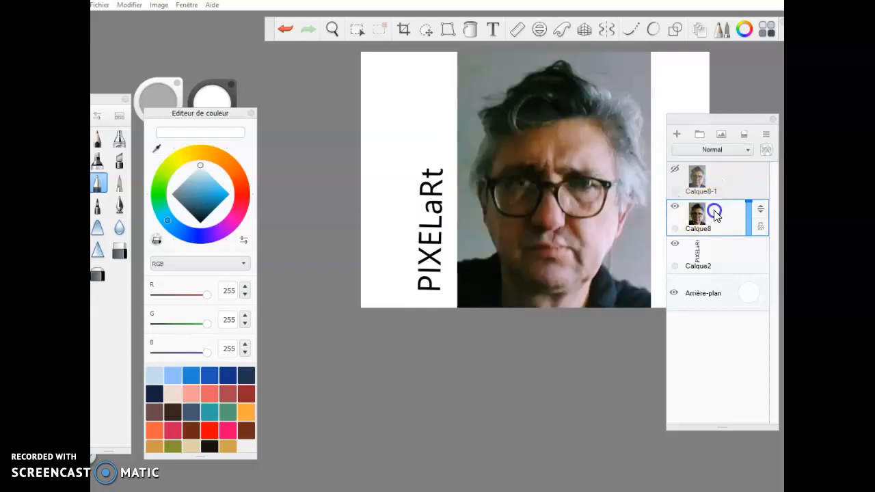
pyautogui.click(721, 135)
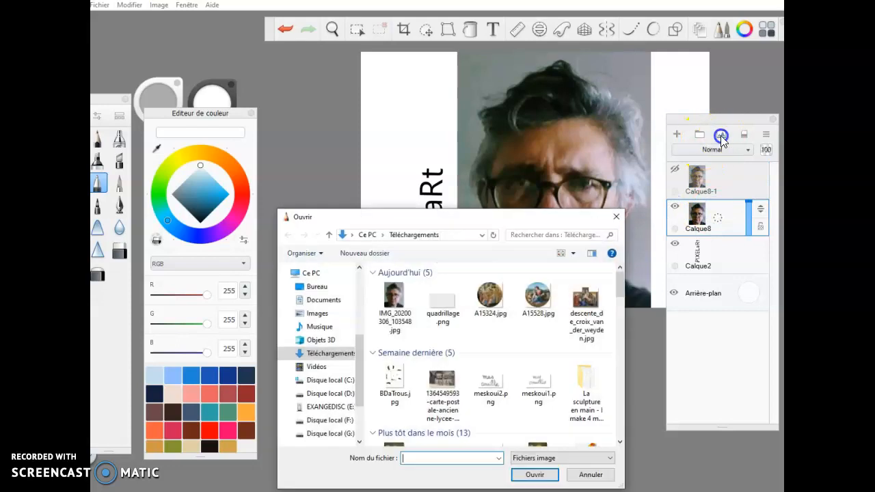
# Import quadrillage.png as layer Calque9 and drag it up over the photo and text.
pyautogui.click(446, 307)
pyautogui.click(528, 471)
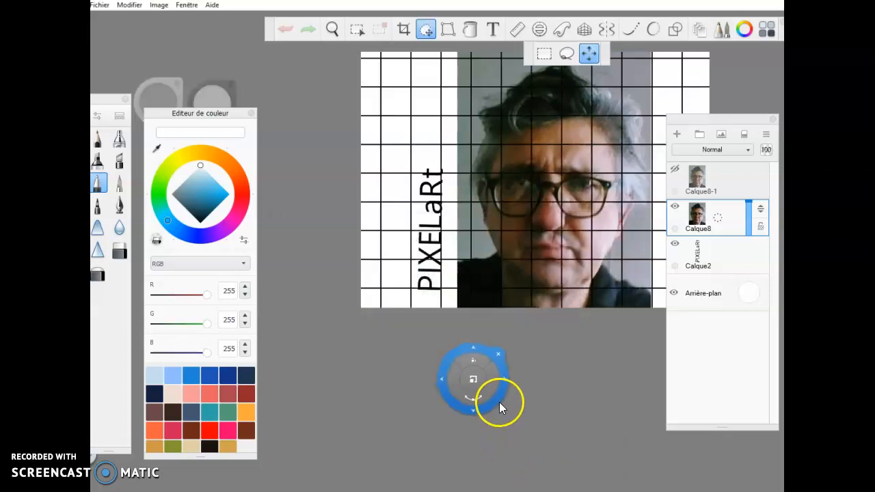
pyautogui.moveTo(502, 404); pyautogui.dragTo(650, 246)
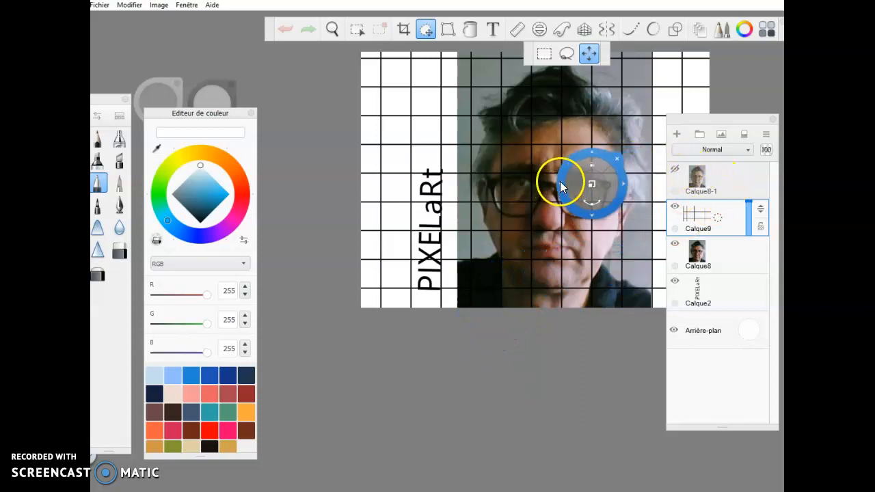
pyautogui.press('space')
pyautogui.moveTo(518, 170); pyautogui.dragTo(423, 280)
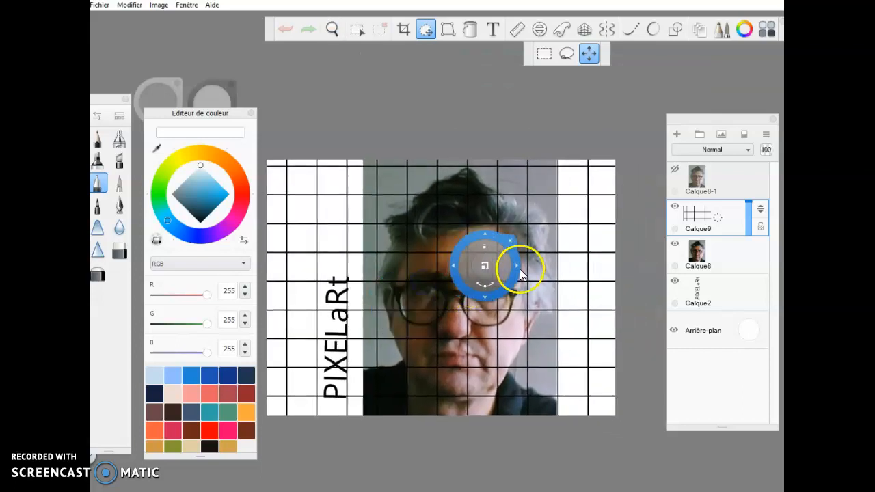
# Scale the quadrillage grid on Calque9 down into small cells spanning the whole canvas.
pyautogui.moveTo(491, 266); pyautogui.dragTo(498, 420)
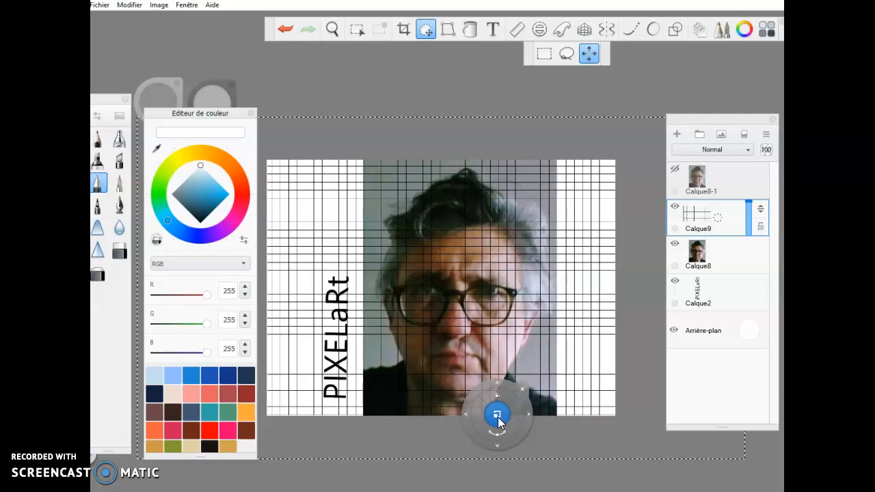
pyautogui.moveTo(497, 417); pyautogui.dragTo(556, 310)
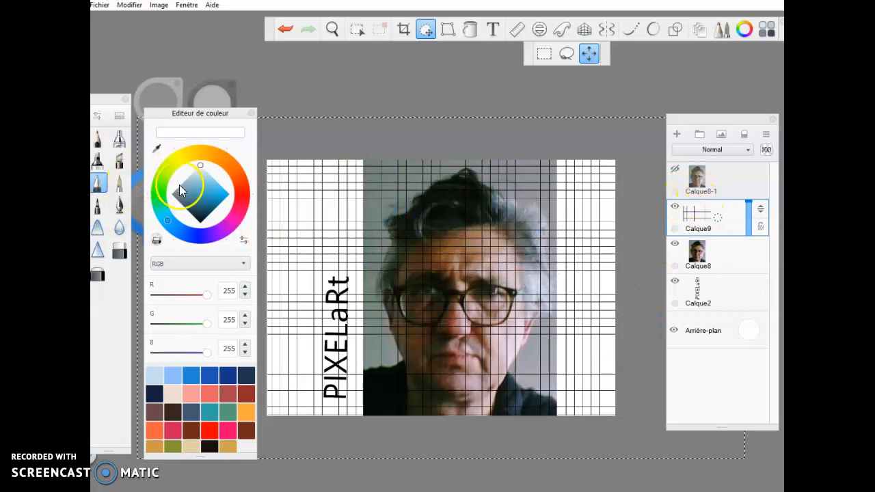
# Eyedrop a near-white RGB 248, 248, 248 from the canvas as the current colour.
pyautogui.click(157, 147)
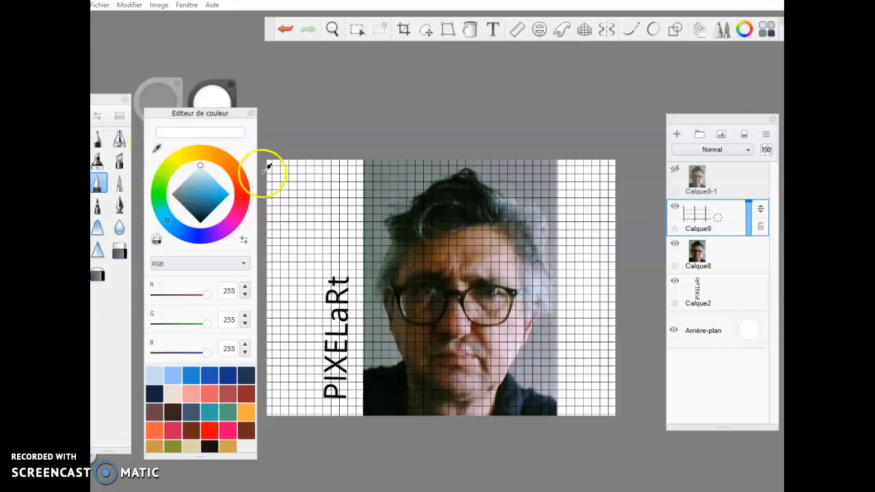
pyautogui.click(726, 253)
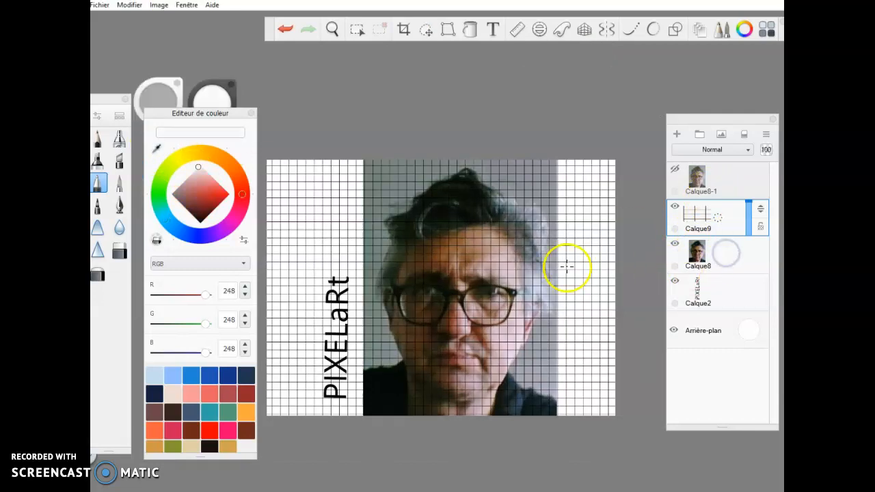
pyautogui.scroll(3, 499, 267)
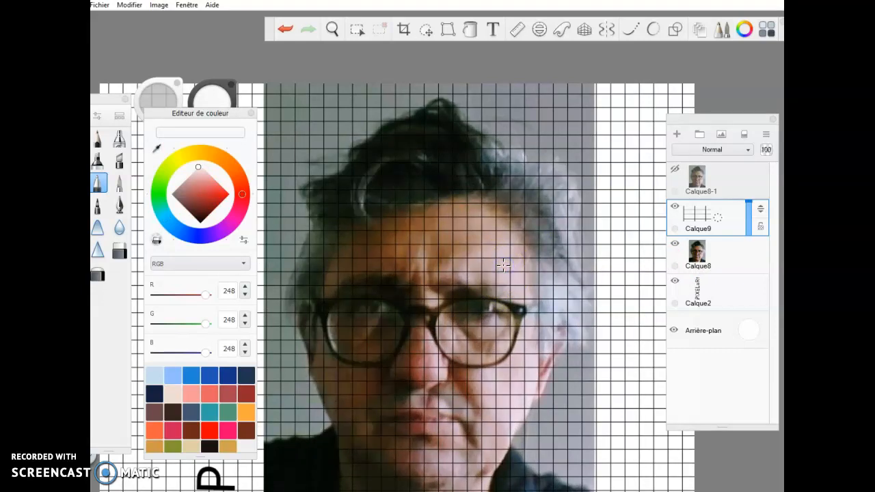
pyautogui.scroll(-3, 503, 265)
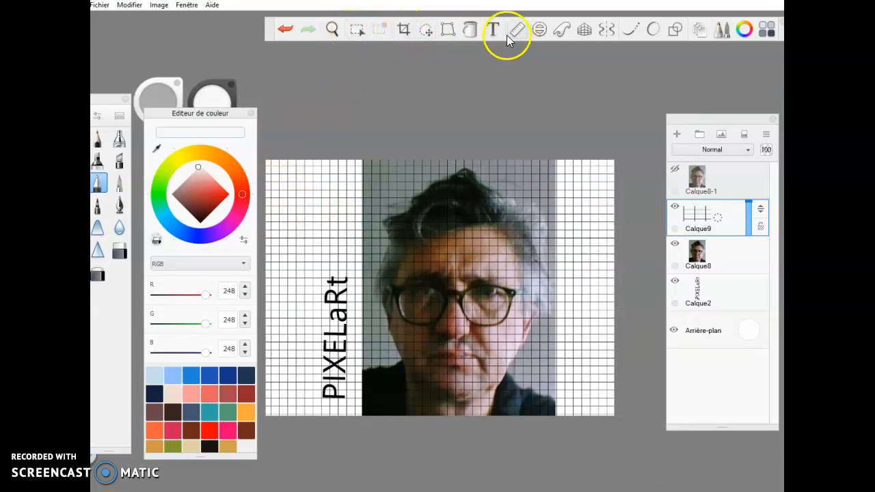
# With the Fill tool, fill a white-area grid cell and undo a stray fill at the photo edge.
pyautogui.click(470, 31)
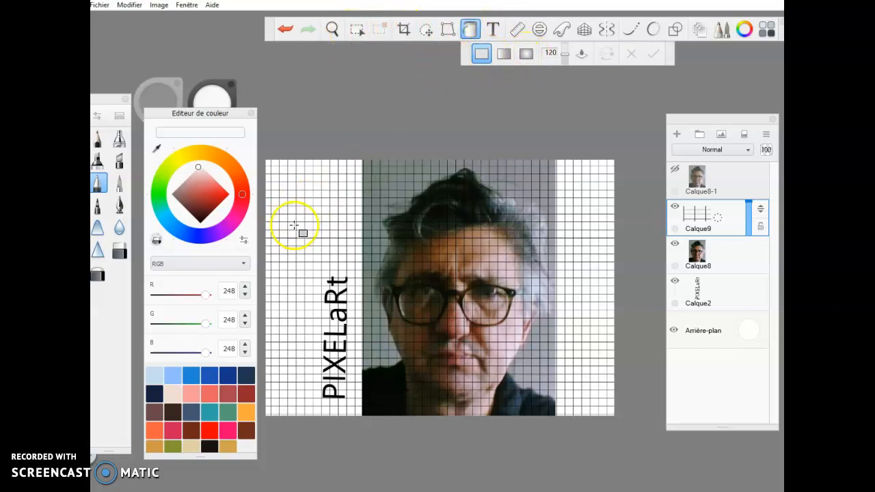
pyautogui.click(299, 260)
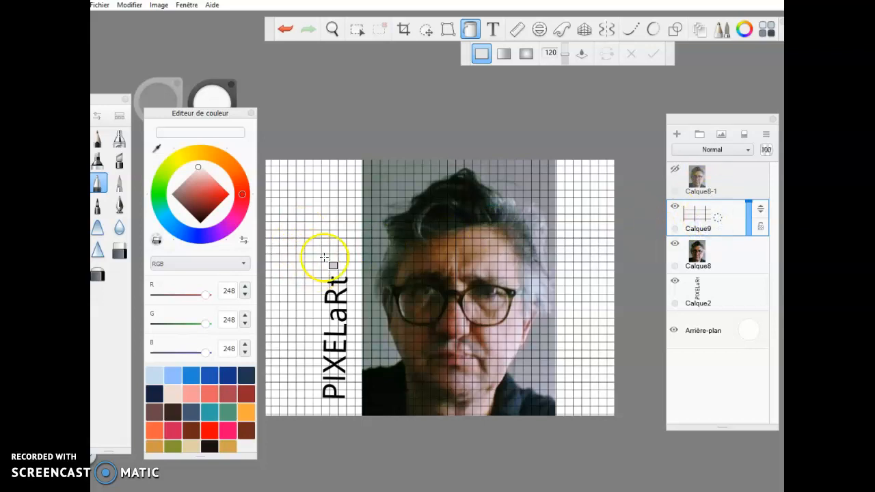
pyautogui.click(377, 242)
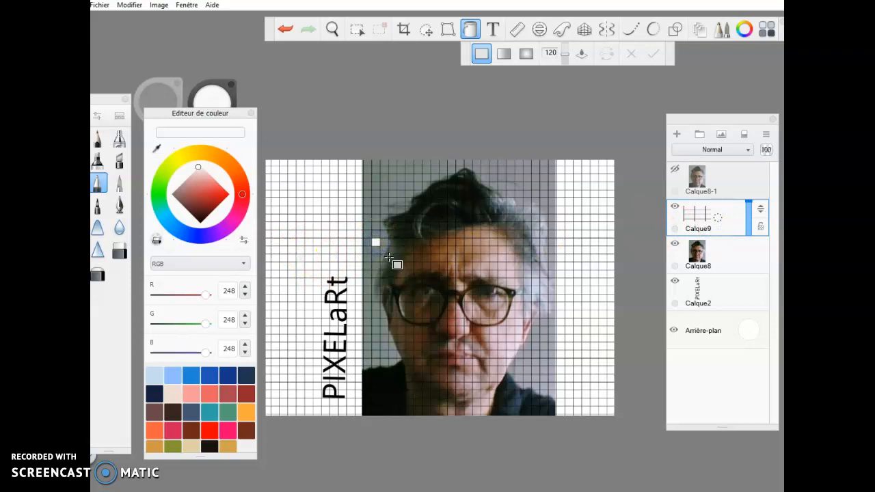
pyautogui.click(287, 30)
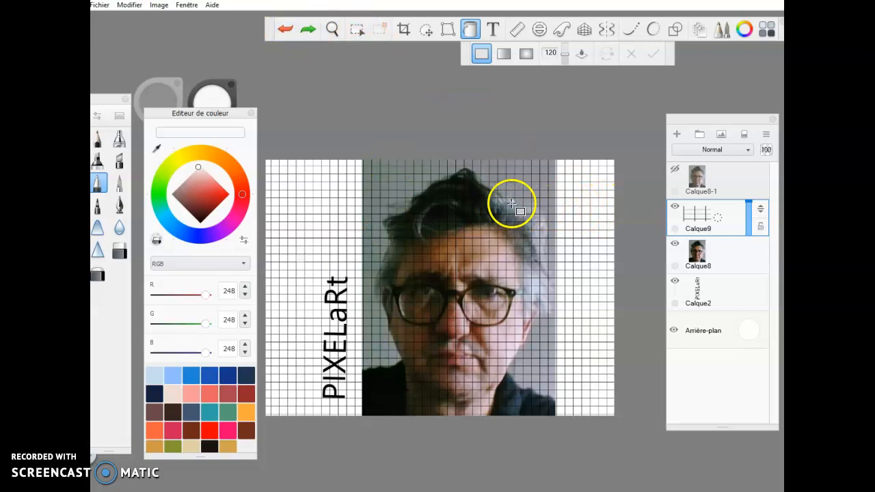
pyautogui.scroll(3, 441, 316)
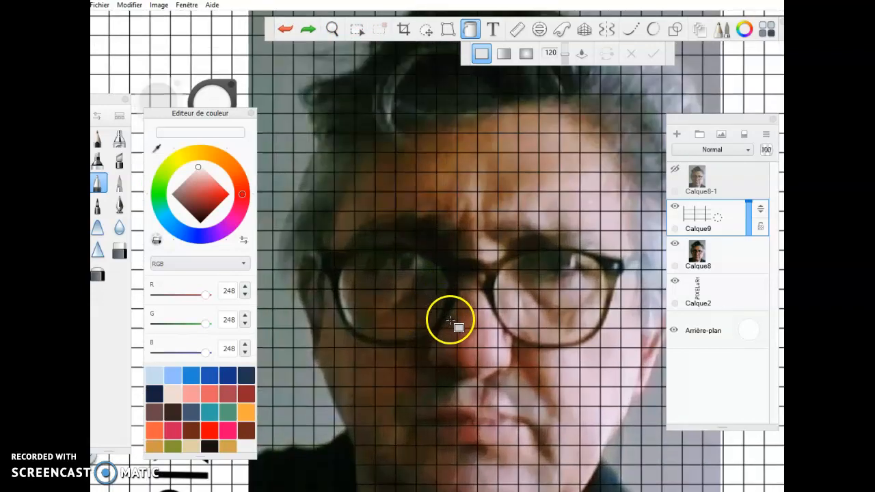
# Sample the reddish-brown skin beside the nose and fill the cell beside the t of PIXELaRt.
pyautogui.click(157, 149)
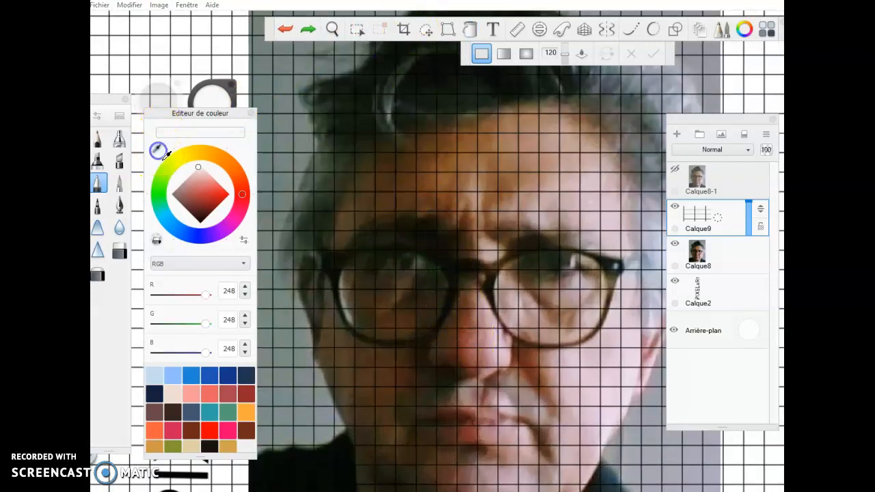
pyautogui.click(472, 337)
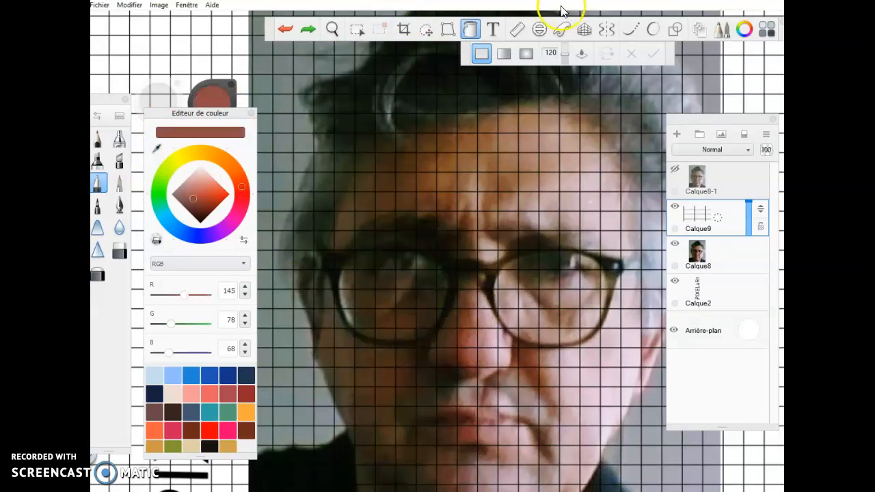
pyautogui.scroll(-5, 415, 269)
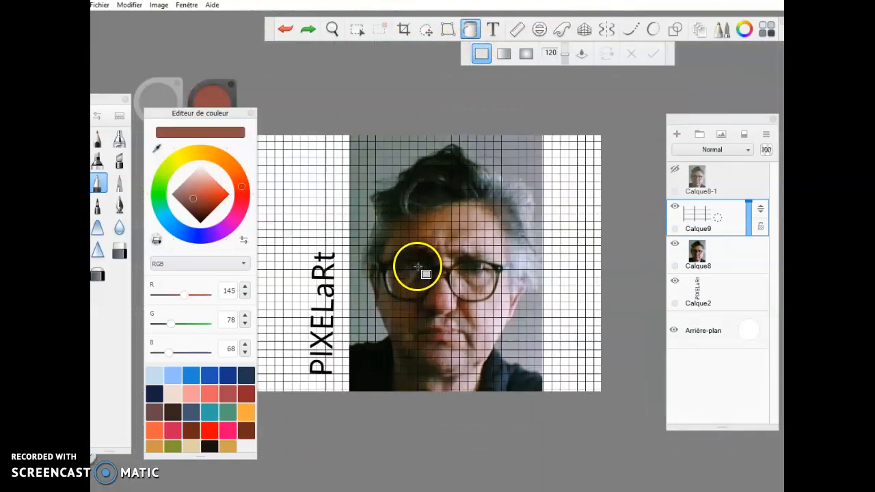
pyautogui.click(337, 257)
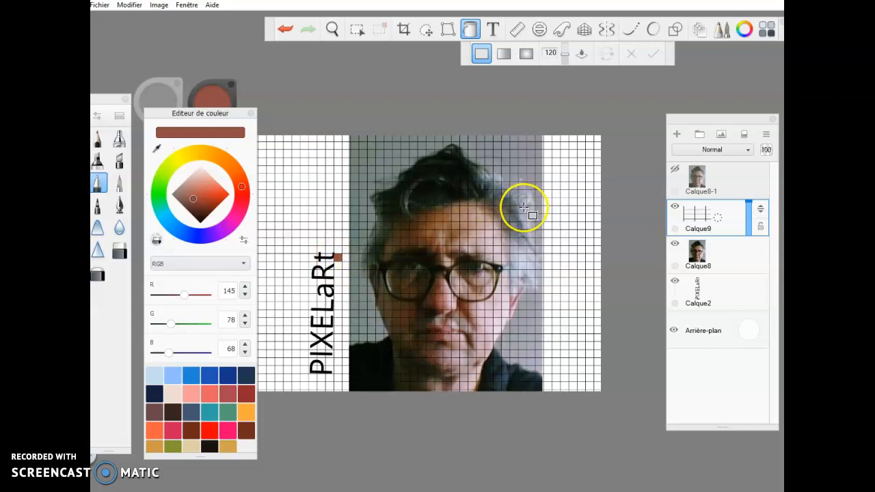
# Sample the lavender-grey of the hair and fill two cells below the brown swatch.
pyautogui.scroll(1, 524, 207)
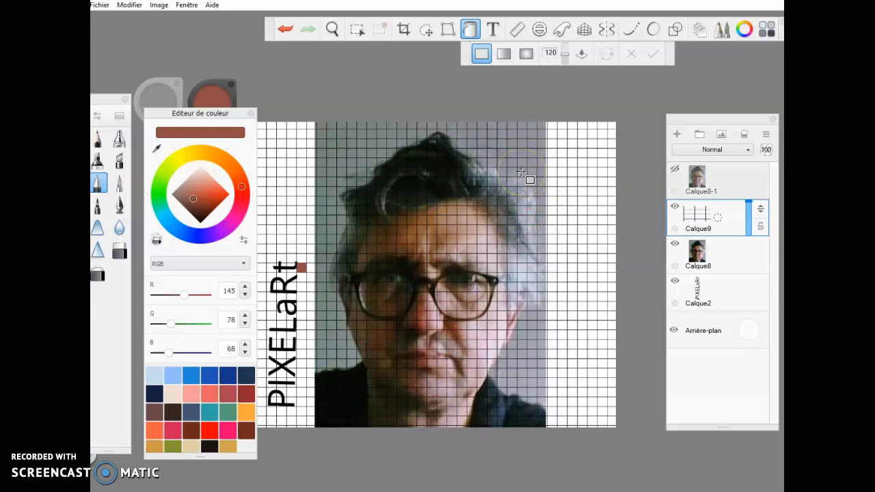
pyautogui.click(157, 148)
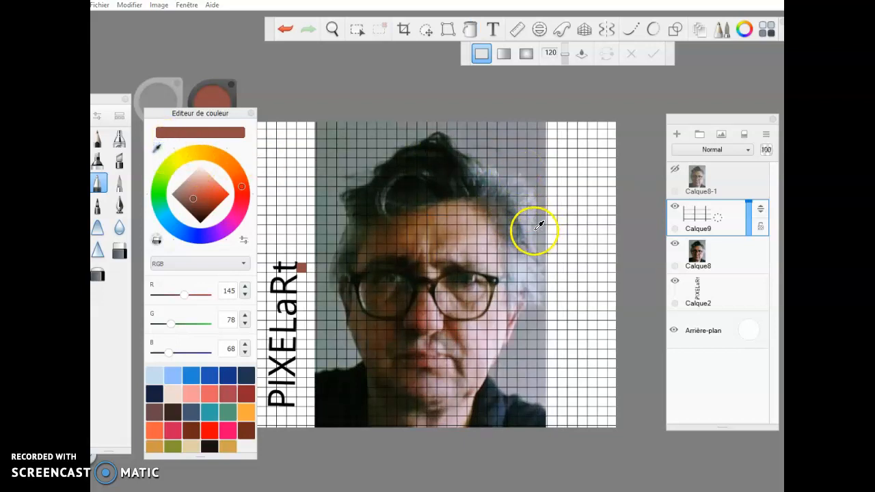
pyautogui.click(522, 221)
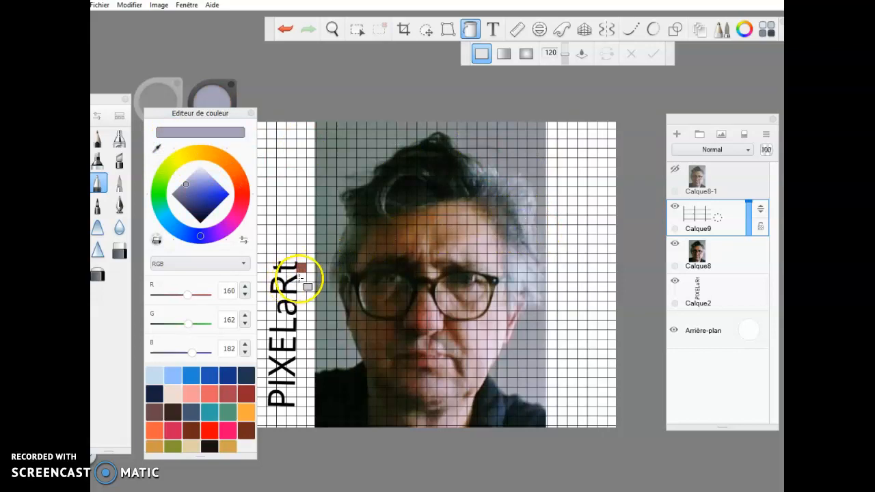
pyautogui.click(302, 279)
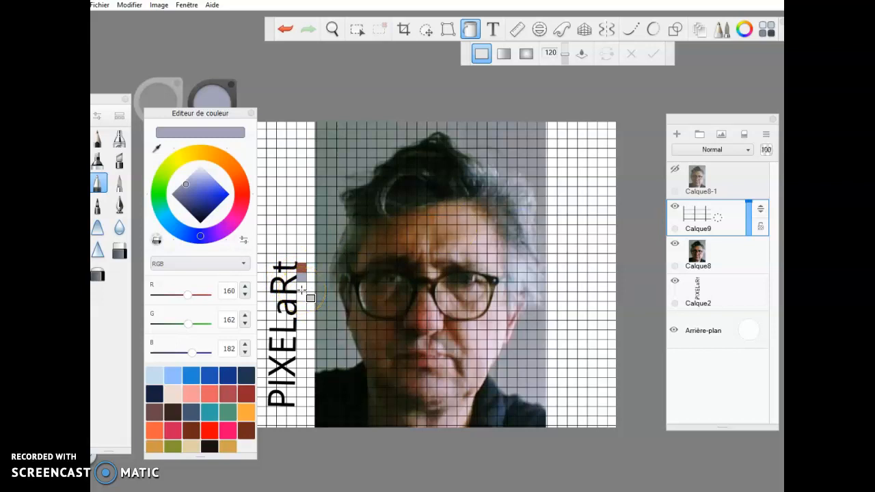
pyautogui.click(301, 268)
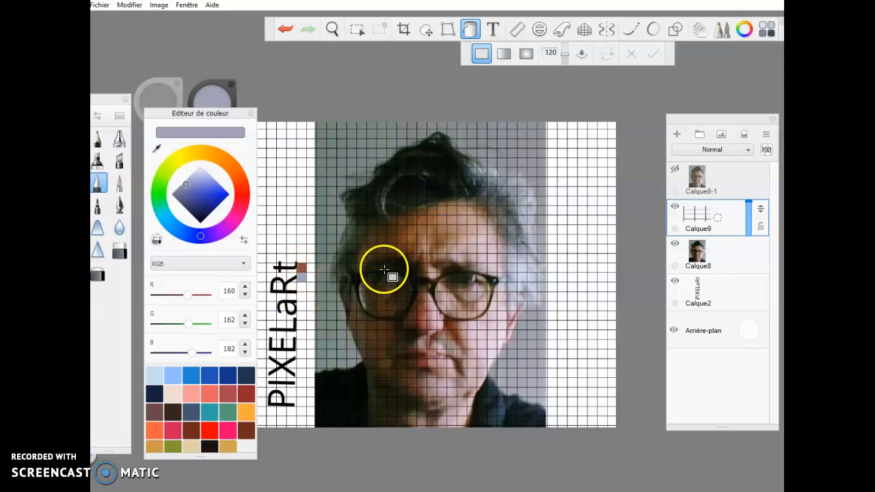
# Sample a dark brown from the photo and bring the Drive example images forward.
pyautogui.click(156, 147)
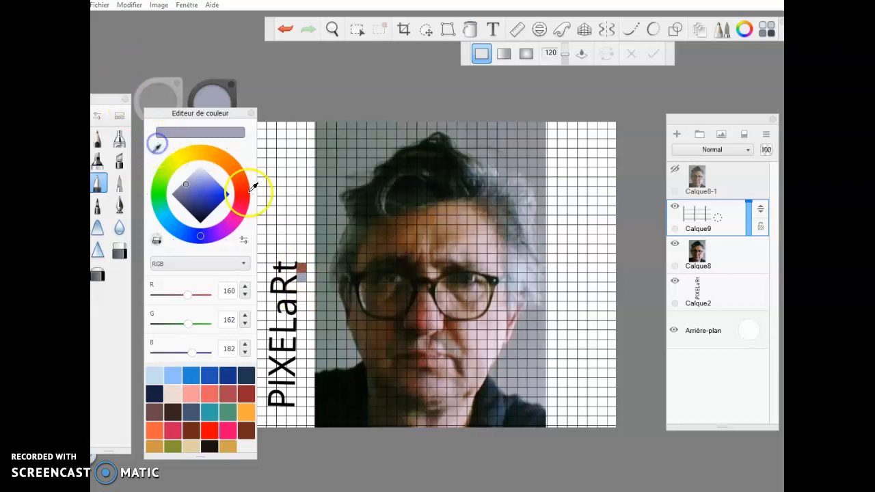
pyautogui.click(389, 261)
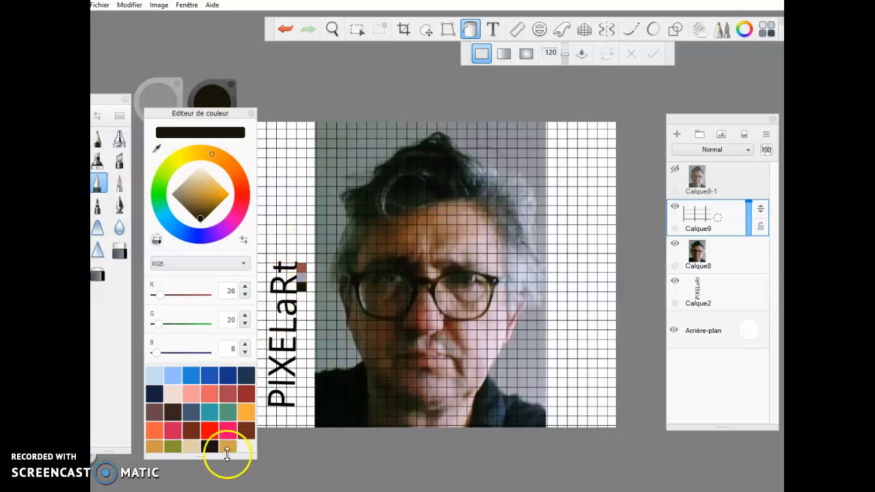
pyautogui.click(149, 480)
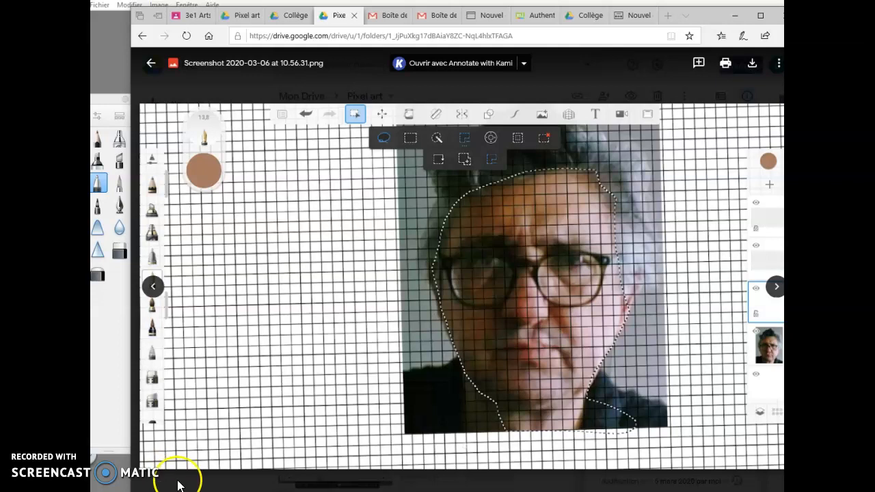
# Advance three Drive screenshots to the finished pixel art beside its photo, then return to SketchBook.
pyautogui.click(777, 291)
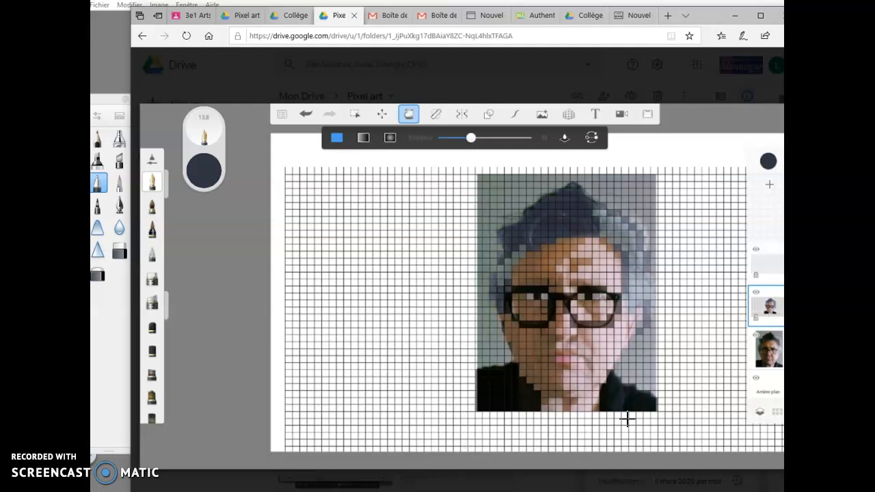
pyautogui.click(776, 289)
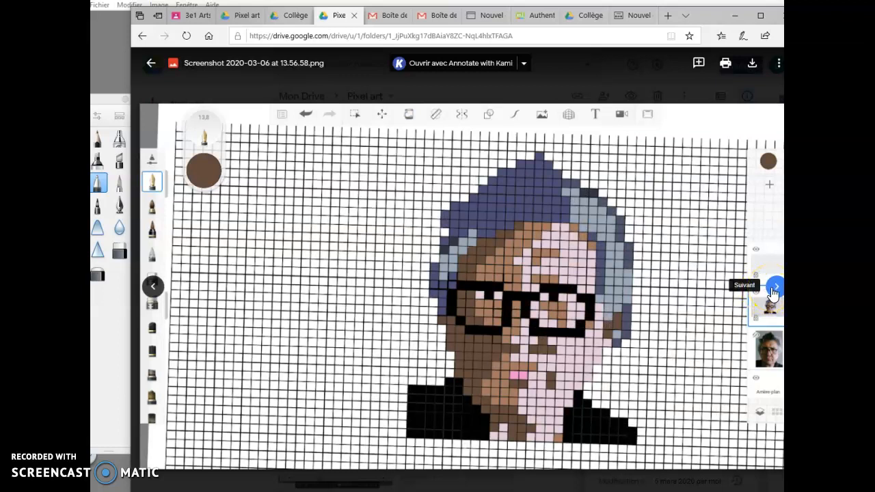
pyautogui.click(773, 291)
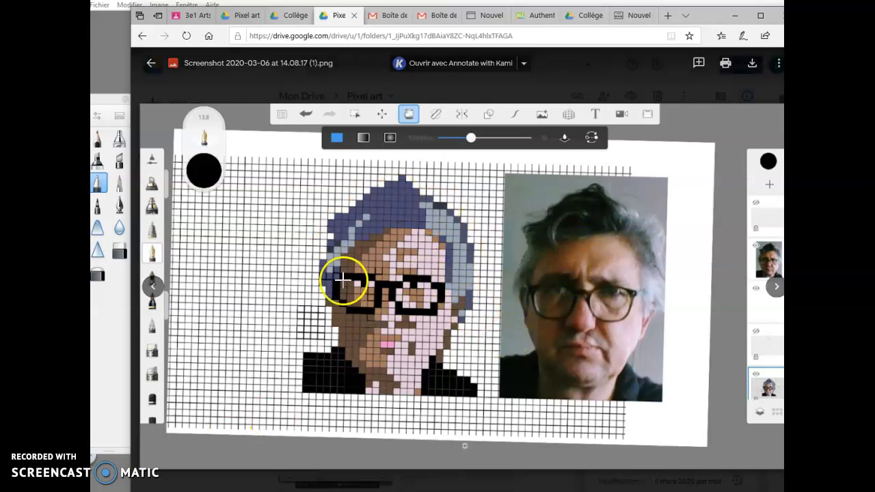
pyautogui.hotkey('alt', 'Tab')
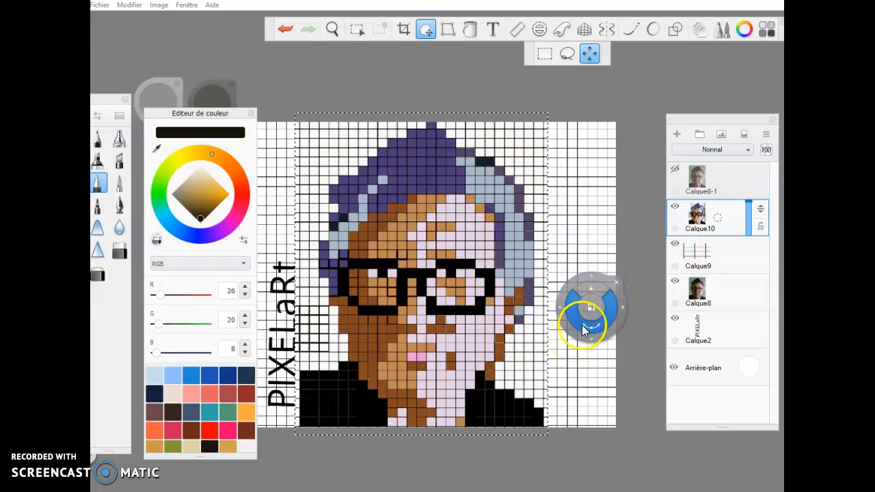
# Hide the grid, original photo and PIXELaRt text layers, and shift the pixel-art portrait right.
pyautogui.click(720, 219)
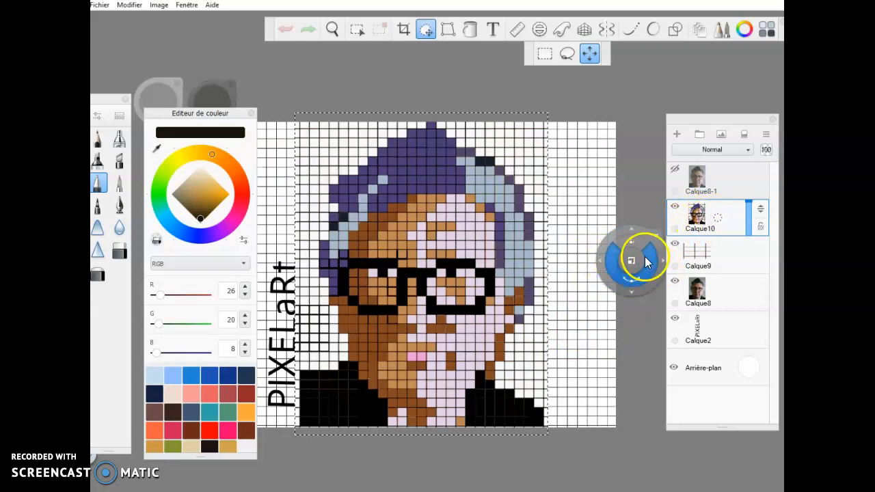
pyautogui.click(674, 243)
pyautogui.click(674, 281)
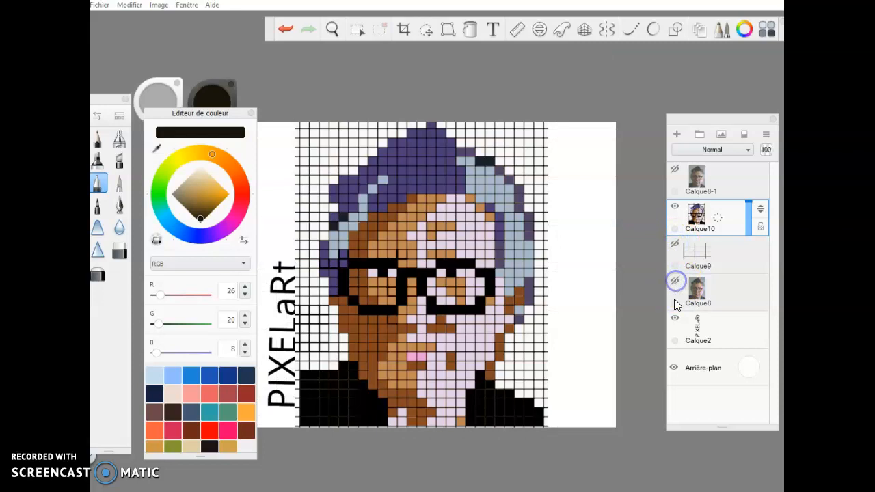
pyautogui.click(675, 318)
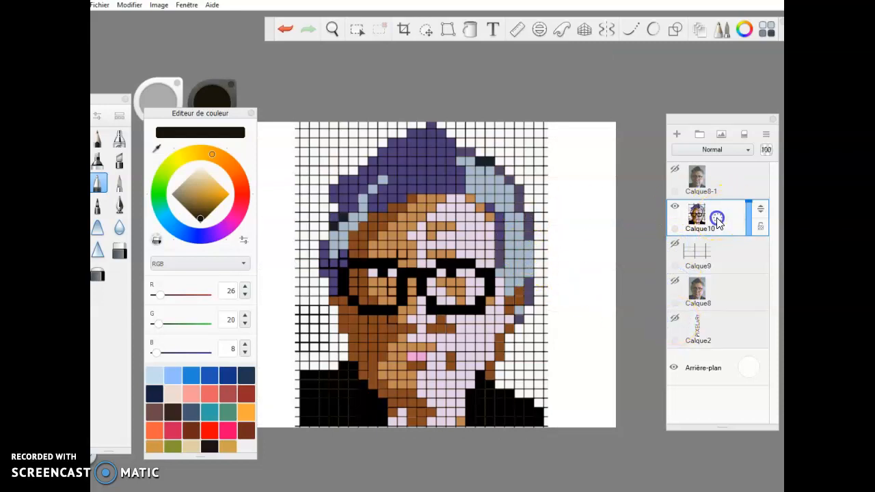
pyautogui.click(426, 31)
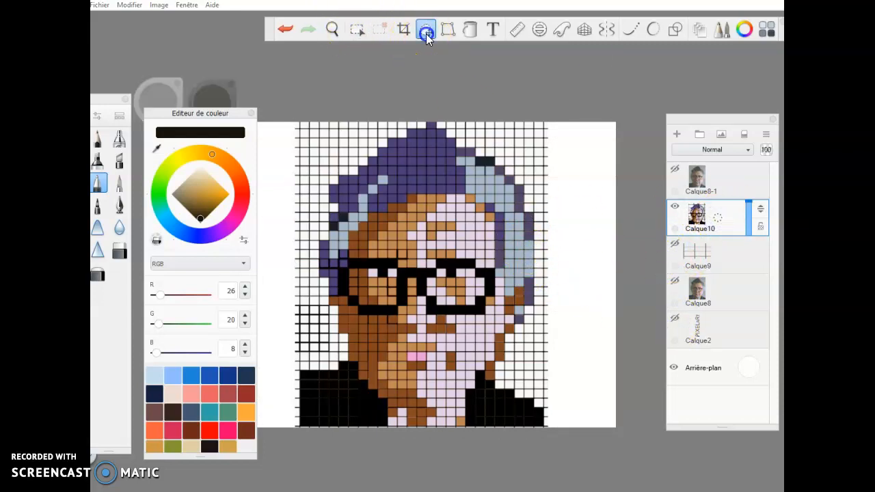
pyautogui.moveTo(489, 211); pyautogui.dragTo(557, 220)
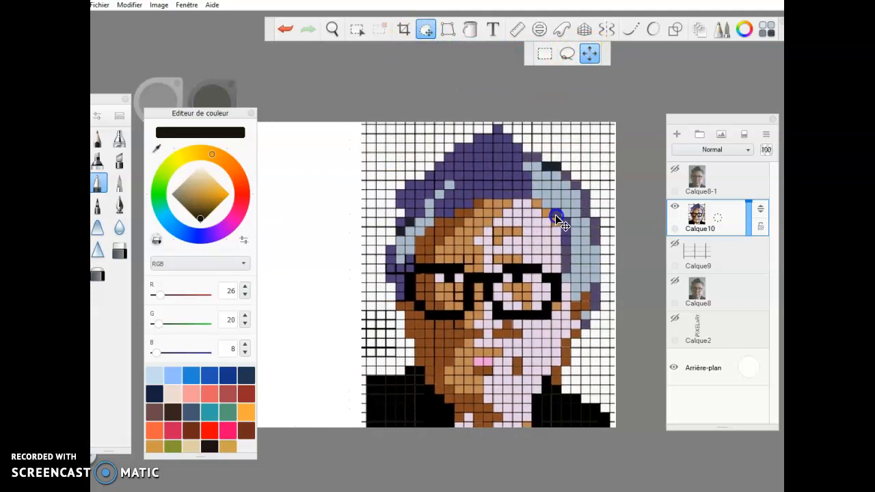
# Show Calque8-1, move that photo left of the pixel art, and shrink it to fit.
pyautogui.click(675, 169)
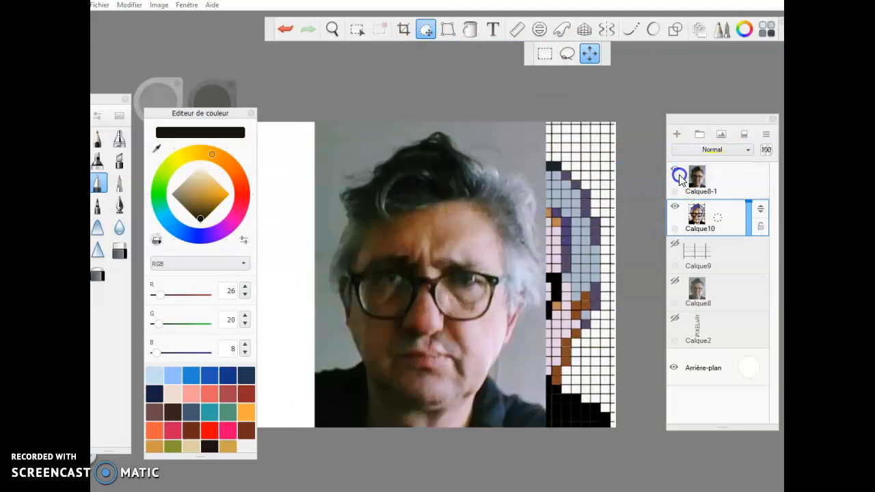
pyautogui.moveTo(464, 240)
pyautogui.mouseDown()
pyautogui.moveTo(336, 244)
pyautogui.moveTo(475, 241)
pyautogui.mouseUp()
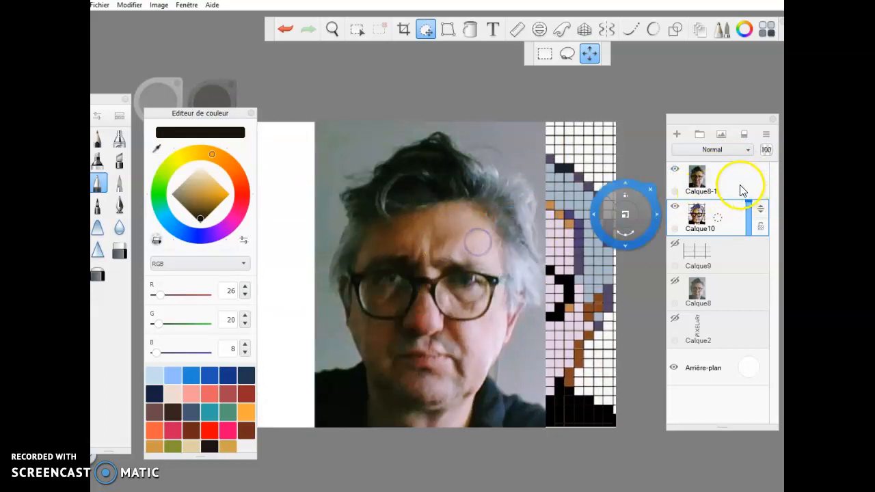
pyautogui.click(716, 183)
pyautogui.moveTo(407, 248); pyautogui.dragTo(250, 232)
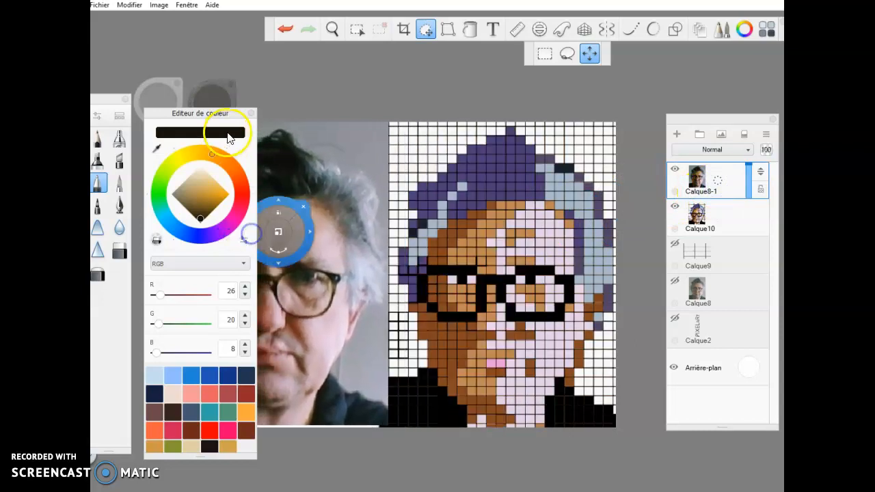
pyautogui.click(251, 113)
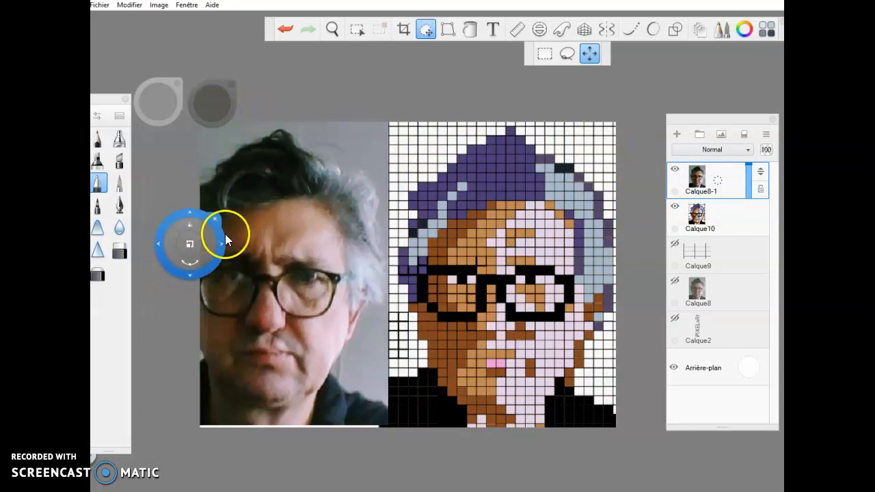
pyautogui.moveTo(226, 248); pyautogui.dragTo(245, 266)
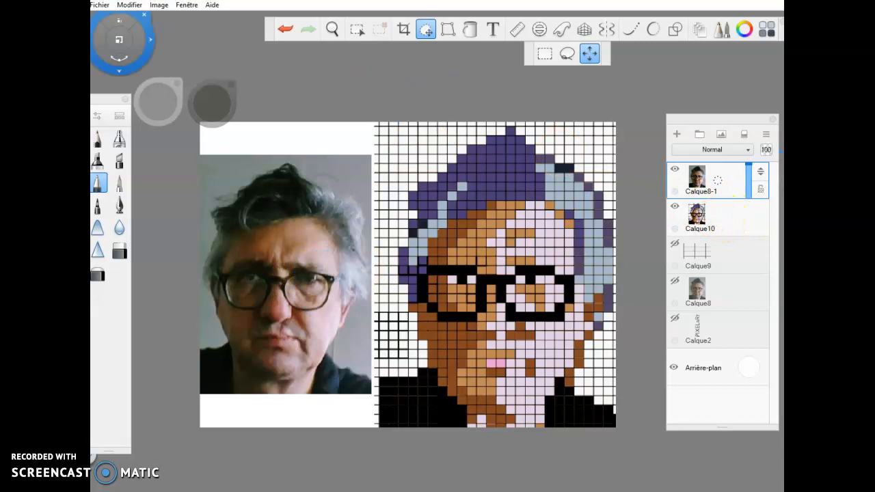
pyautogui.click(99, 5)
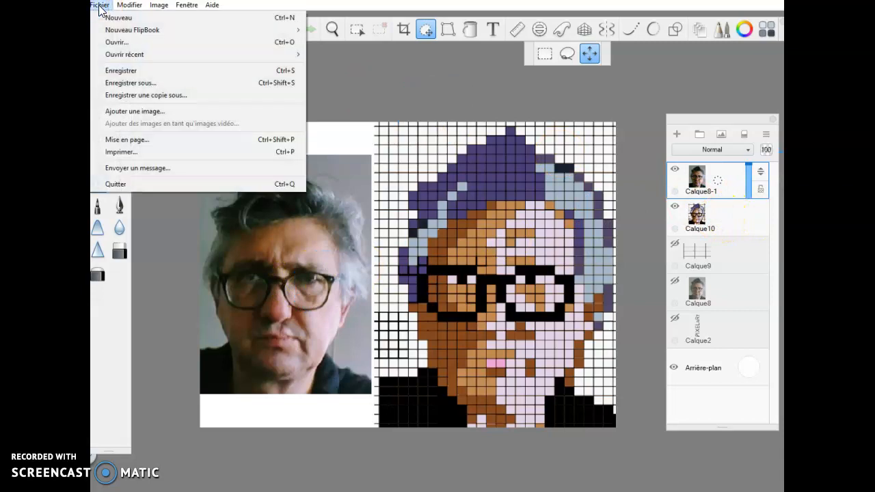
# Save as JPEG named Pixelart01 in arts plastiques, quality 75, with all layers merged.
pyautogui.click(130, 83)
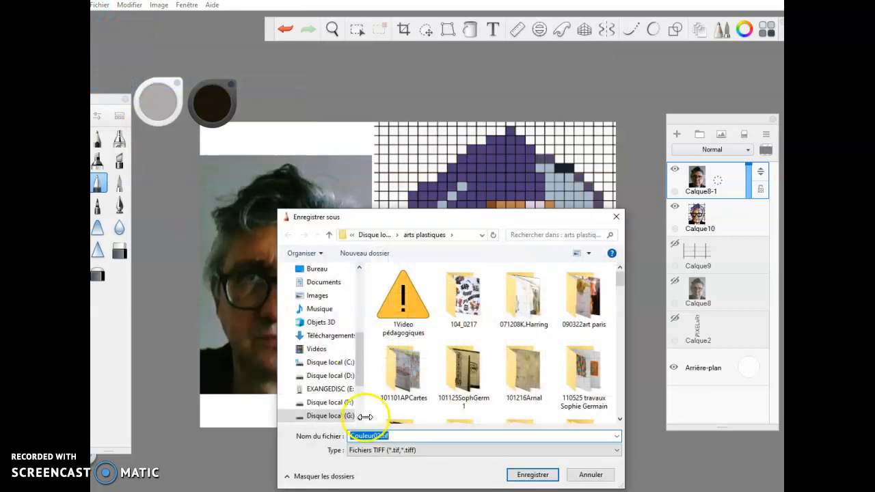
pyautogui.click(452, 454)
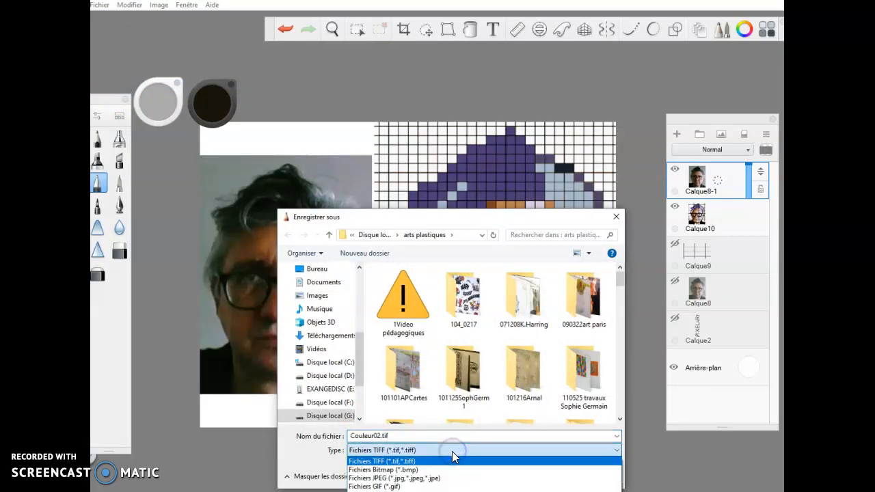
pyautogui.click(444, 479)
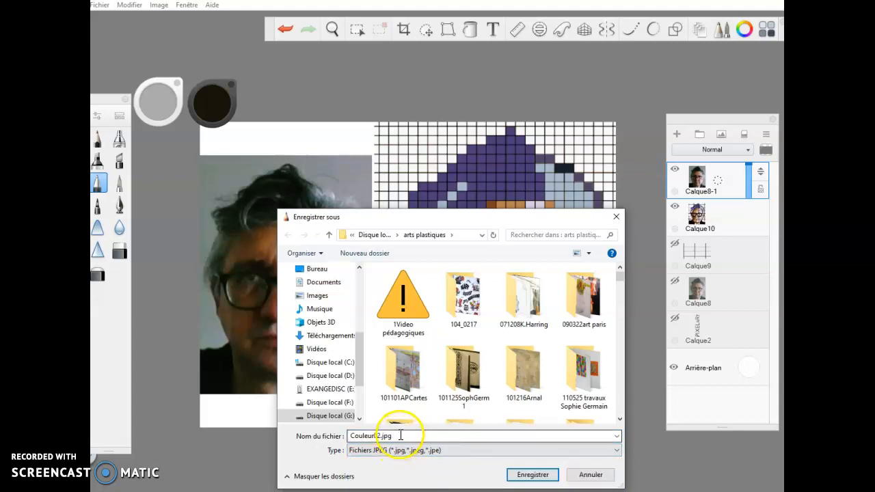
pyautogui.doubleClick(377, 436)
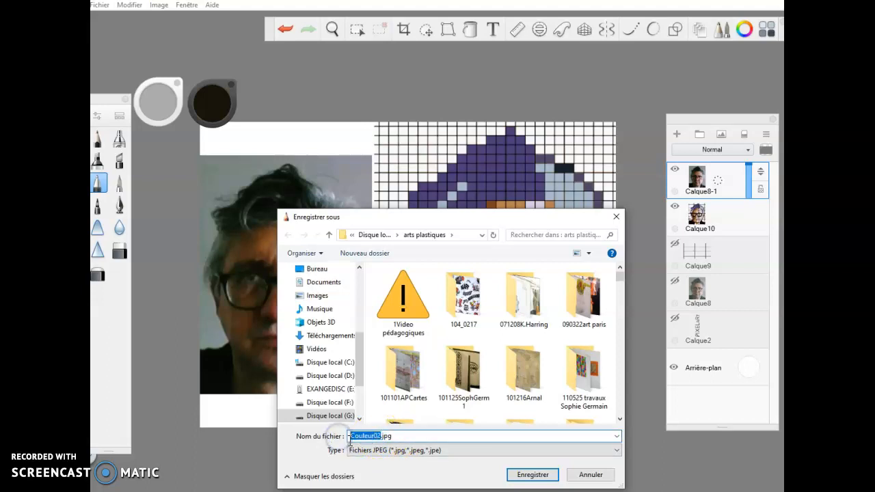
pyautogui.write('Pixelart')
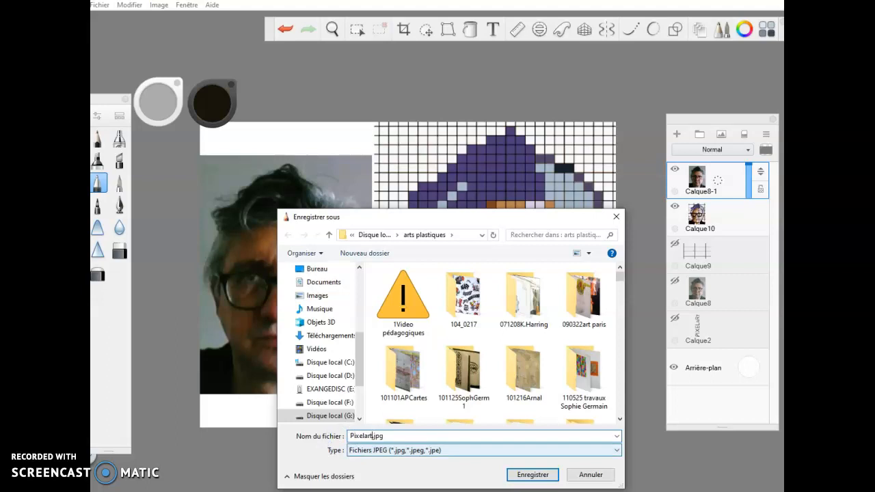
pyautogui.write('01')
pyautogui.click(533, 475)
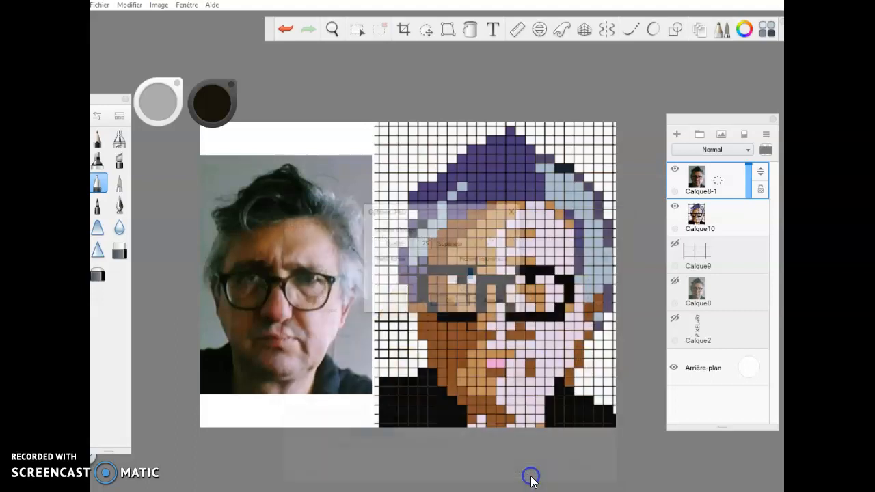
pyautogui.click(450, 302)
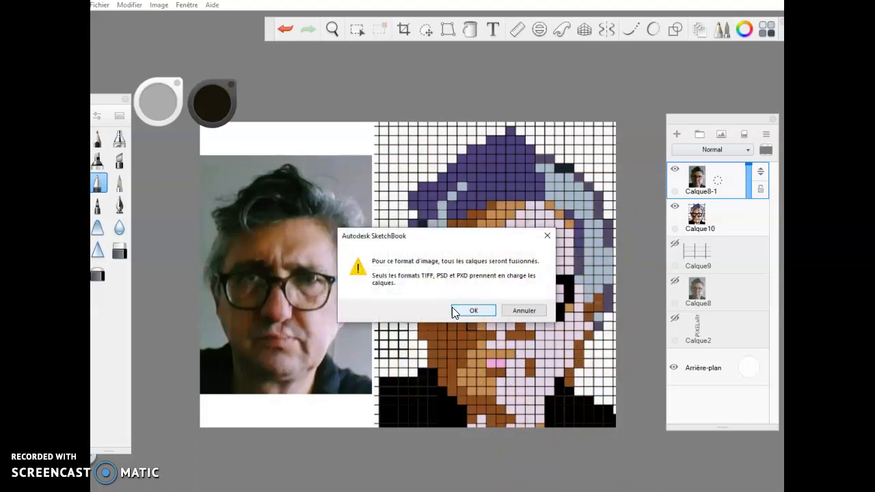
pyautogui.click(467, 313)
pyautogui.click(470, 313)
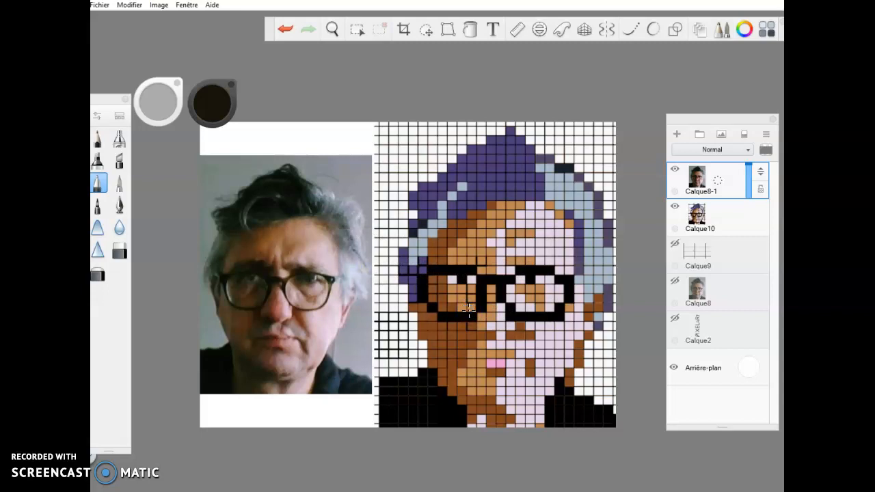